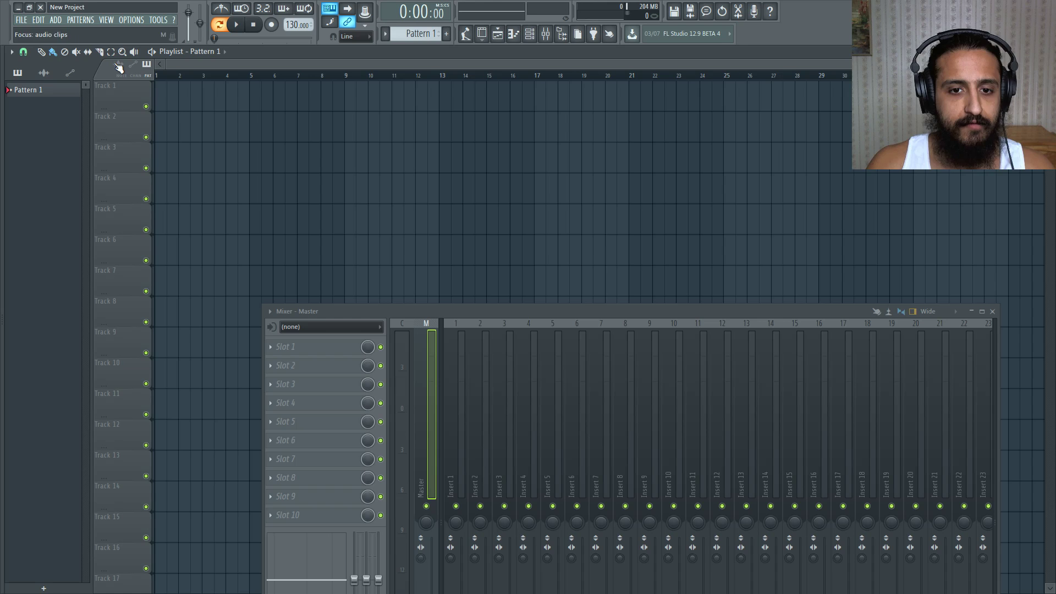
Step: Open the Project info settings from the Options menu
{"action": "left_click", "coordinate": [23, 20]}
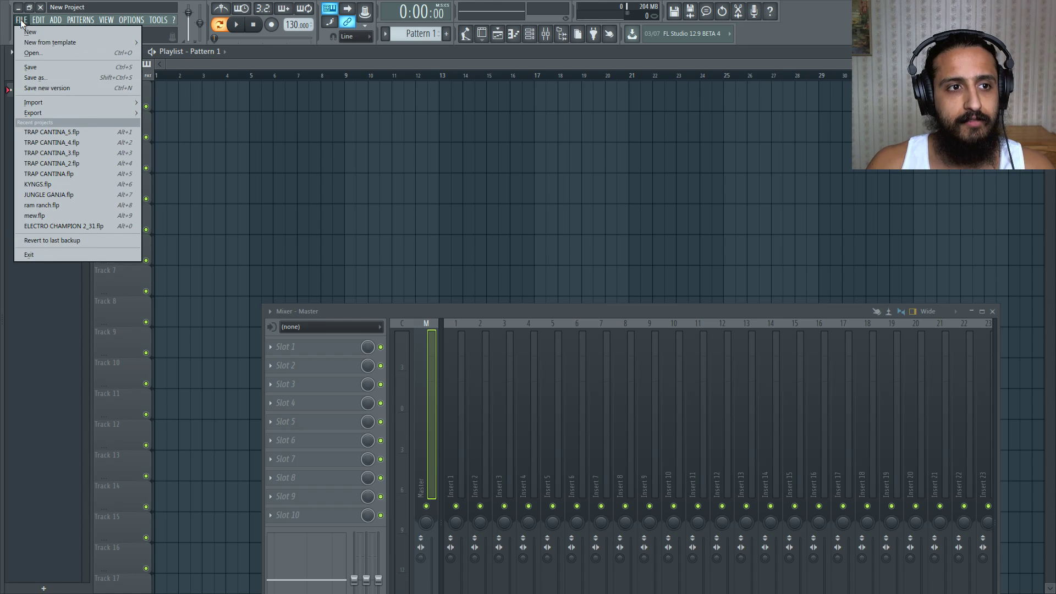
{"action": "left_click", "coordinate": [131, 20]}
{"action": "left_click", "coordinate": [131, 20]}
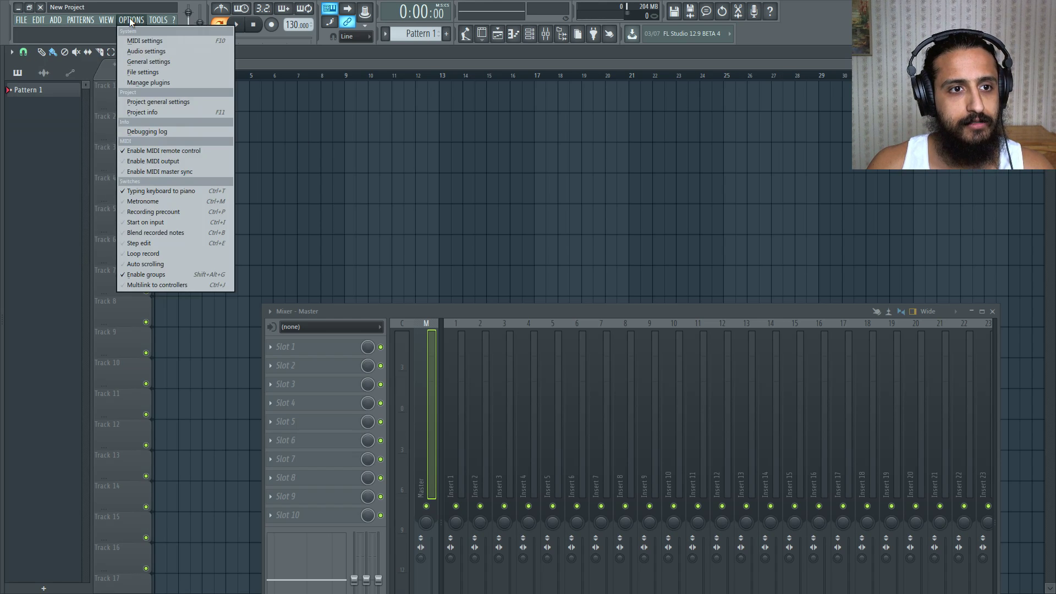
{"action": "left_click", "coordinate": [161, 112]}
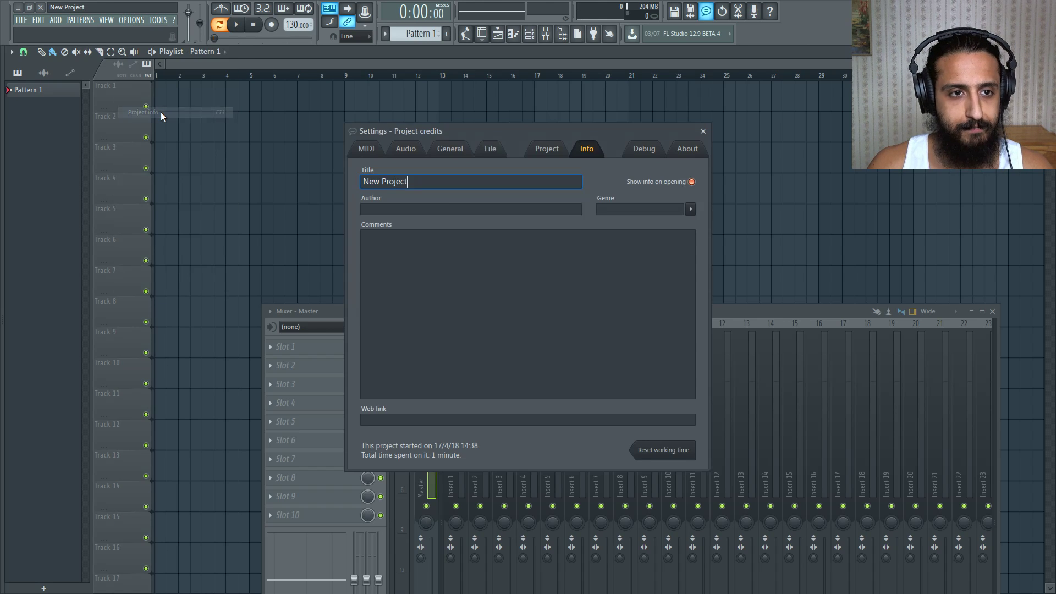
Step: Replace the 'New Project' title with the creator's name
{"action": "left_click", "coordinate": [442, 209]}
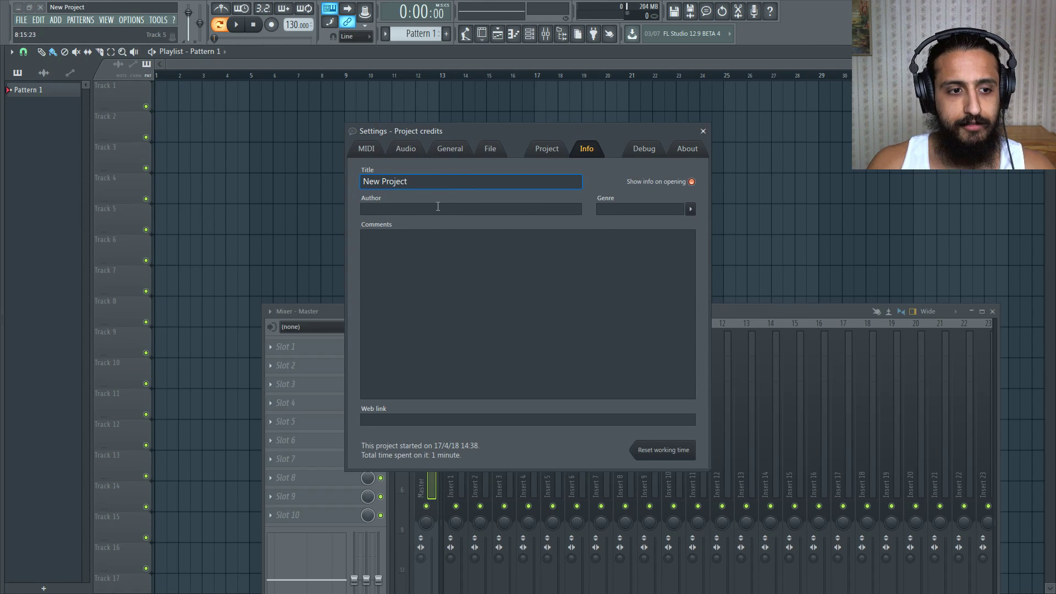
{"action": "double_click", "coordinate": [422, 182]}
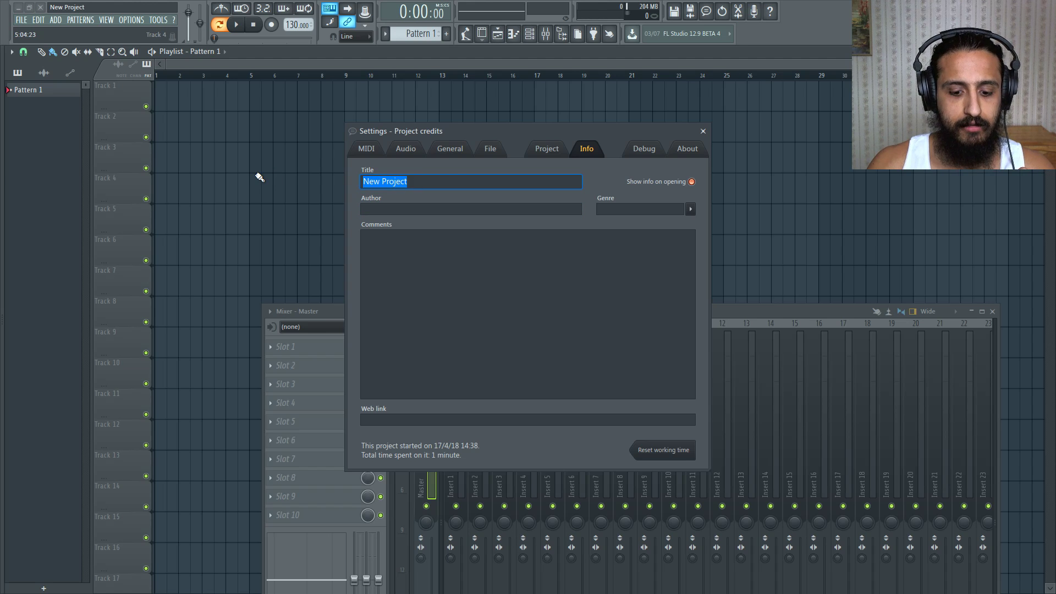
{"action": "key", "text": "Delete"}
{"action": "type", "text": "dasdasdasda"}
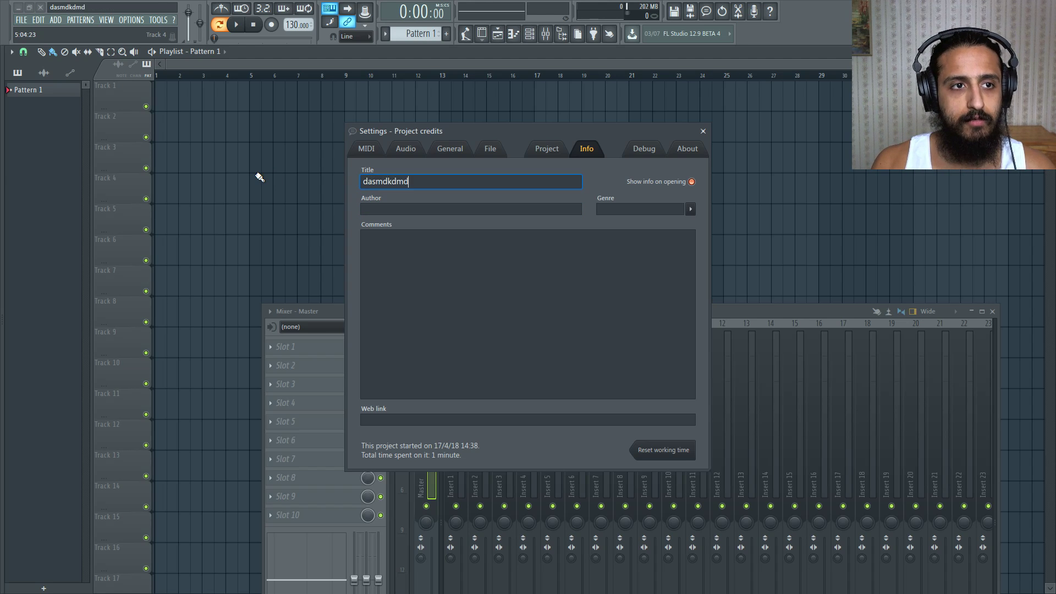
{"action": "key", "text": "BackSpace"}
{"action": "key", "text": "BackSpace"}
{"action": "key", "text": "BackSpace"}
{"action": "key", "text": "BackSpace"}
{"action": "key", "text": "BackSpace"}
{"action": "key", "text": "BackSpace"}
{"action": "key", "text": "BackSpace"}
{"action": "key", "text": "BackSpace"}
{"action": "key", "text": "BackSpace"}
{"action": "key", "text": "BackSpace"}
{"action": "key", "text": "BackSpace"}
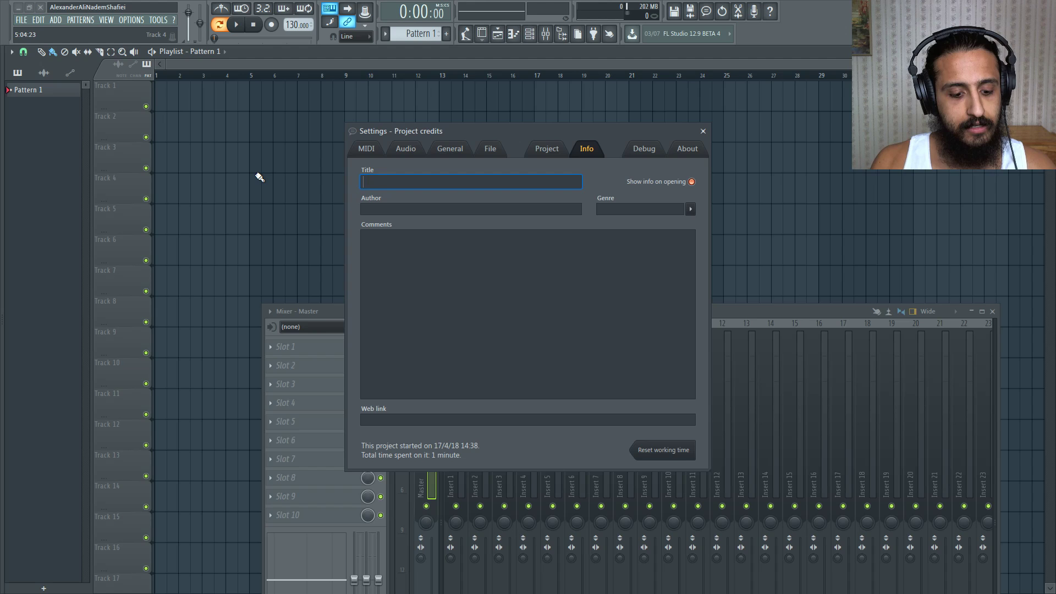
{"action": "type", "text": "New A"}
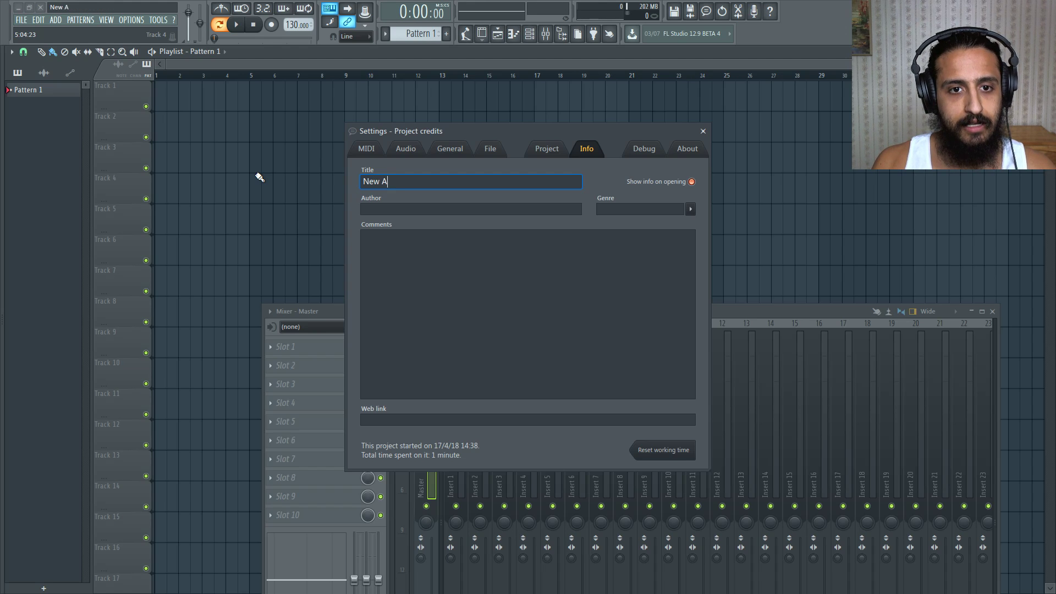
{"action": "type", "text": "li Nadem Shafiei"}
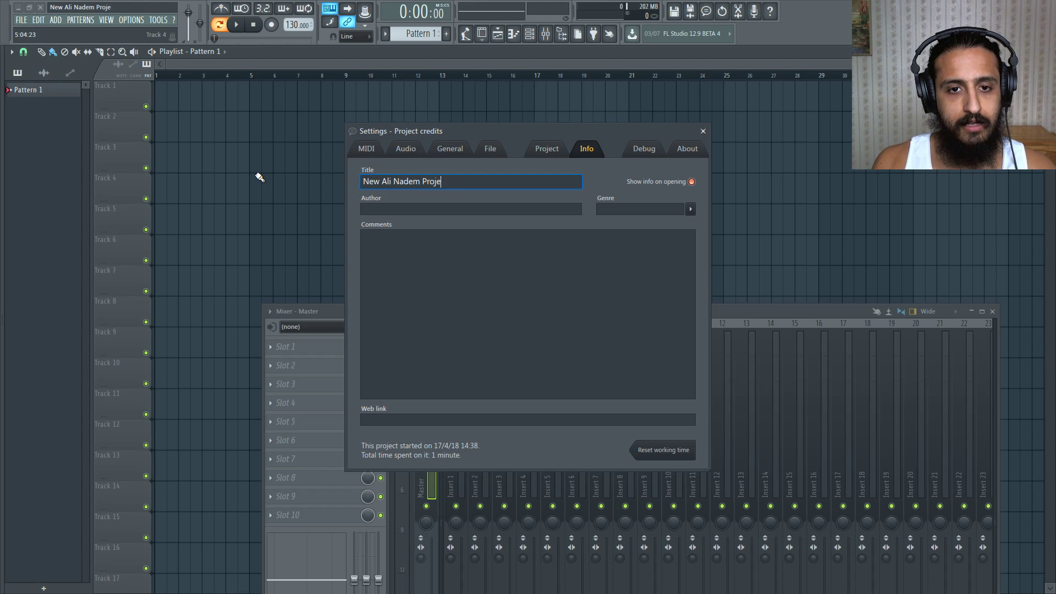
{"action": "key", "text": "ctrl+a"}
{"action": "key", "text": "BackSpace"}
{"action": "type", "text": "Ali Nadem"}
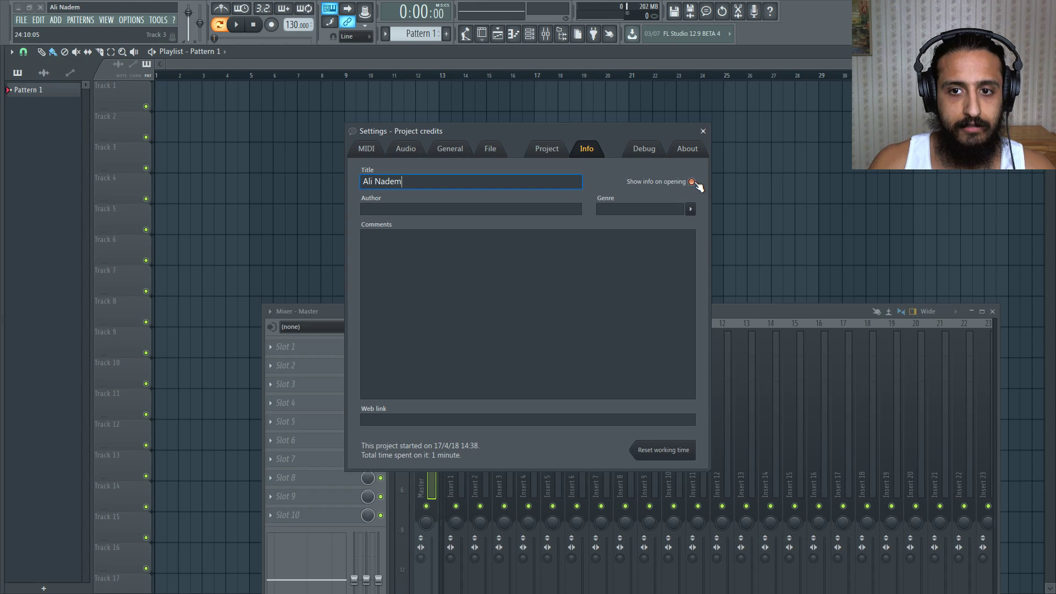
Step: Close the project info settings and reposition the mixer window
{"action": "left_click", "coordinate": [703, 131]}
{"action": "left_click_drag", "start_coordinate": [455, 311], "coordinate": [519, 152]}
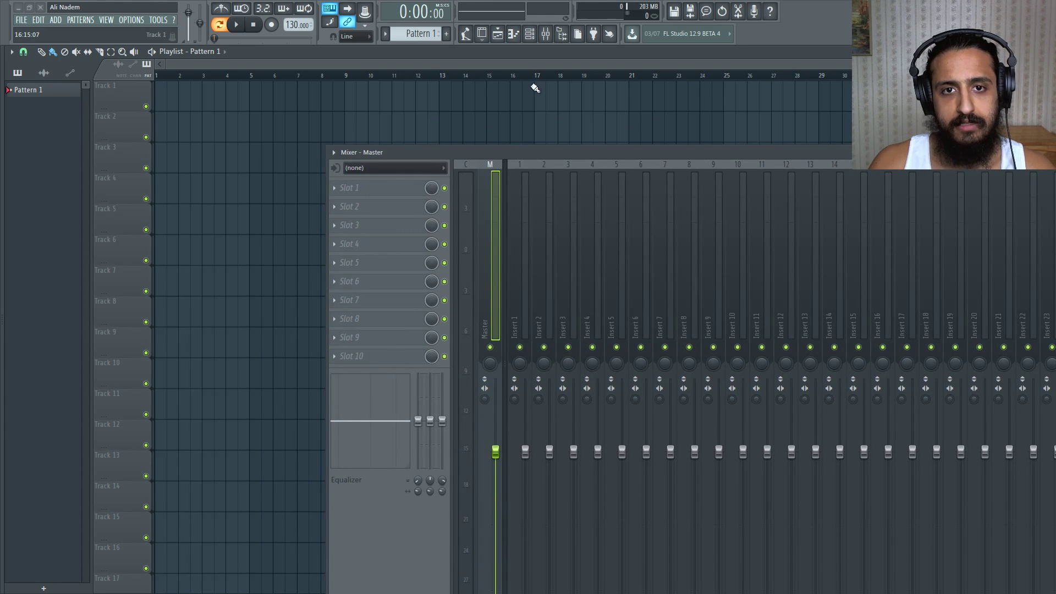
{"action": "left_click_drag", "start_coordinate": [457, 162], "coordinate": [484, 196]}
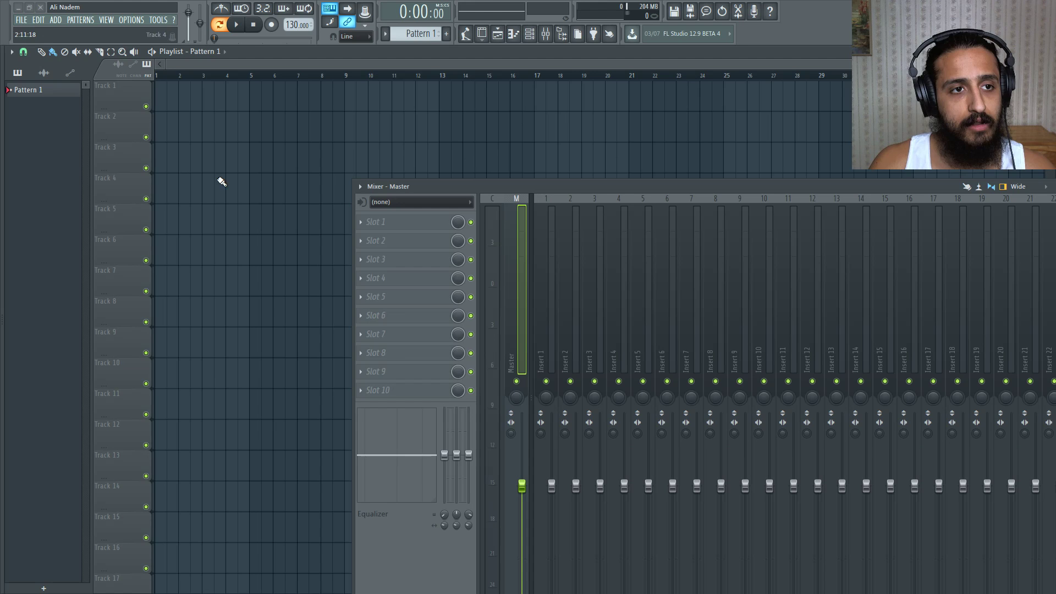
Step: Save the project as tutorial_new in the Templates folder
{"action": "left_click", "coordinate": [21, 20]}
{"action": "left_click", "coordinate": [35, 78]}
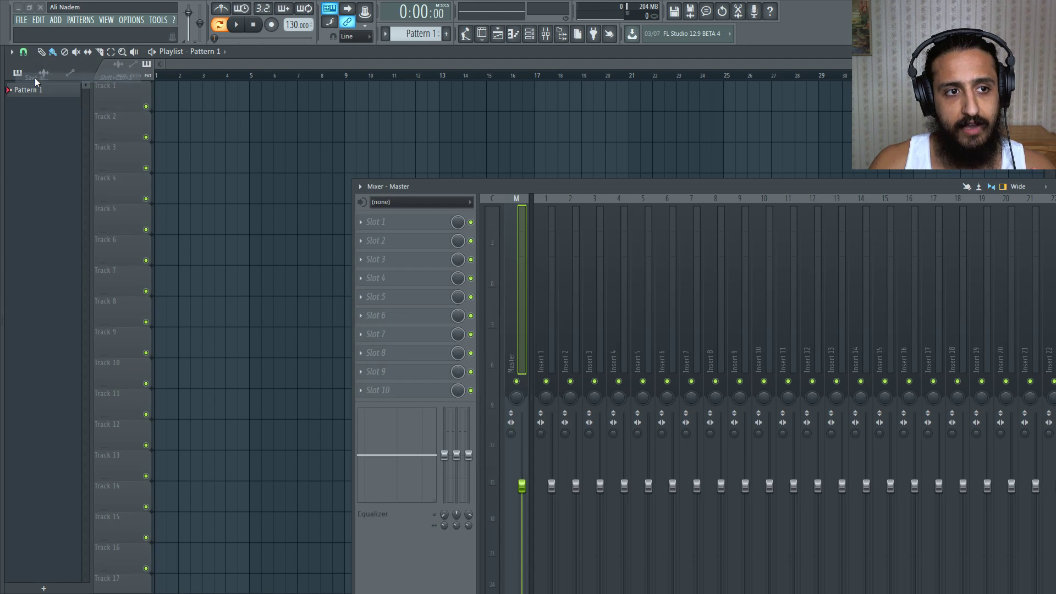
{"action": "left_click", "coordinate": [1012, 293]}
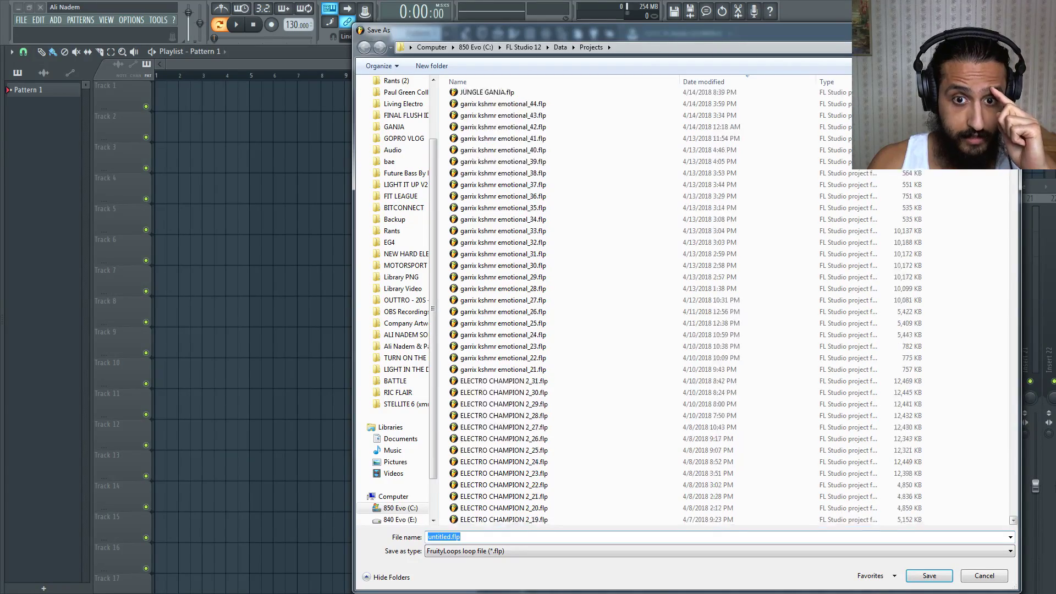
{"action": "left_click_drag", "start_coordinate": [1004, 294], "coordinate": [960, 517]}
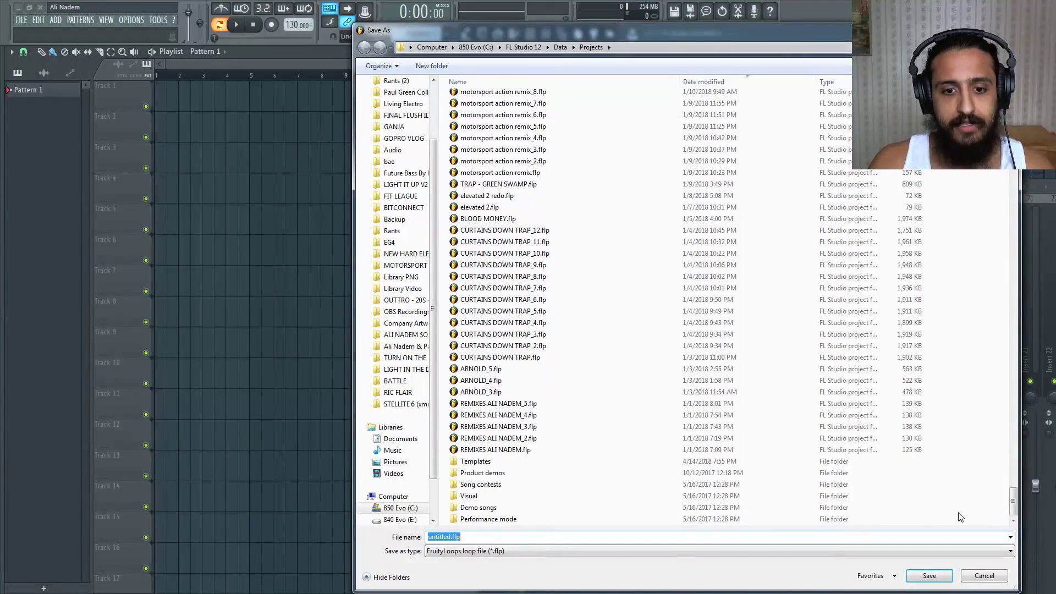
{"action": "double_click", "coordinate": [539, 467]}
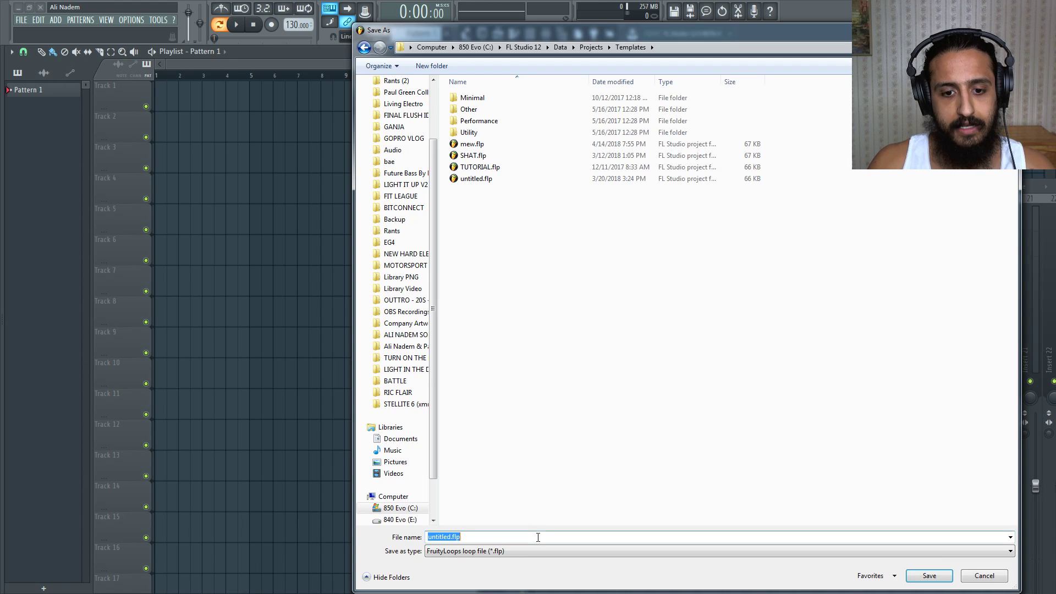
{"action": "type", "text": "tutor"}
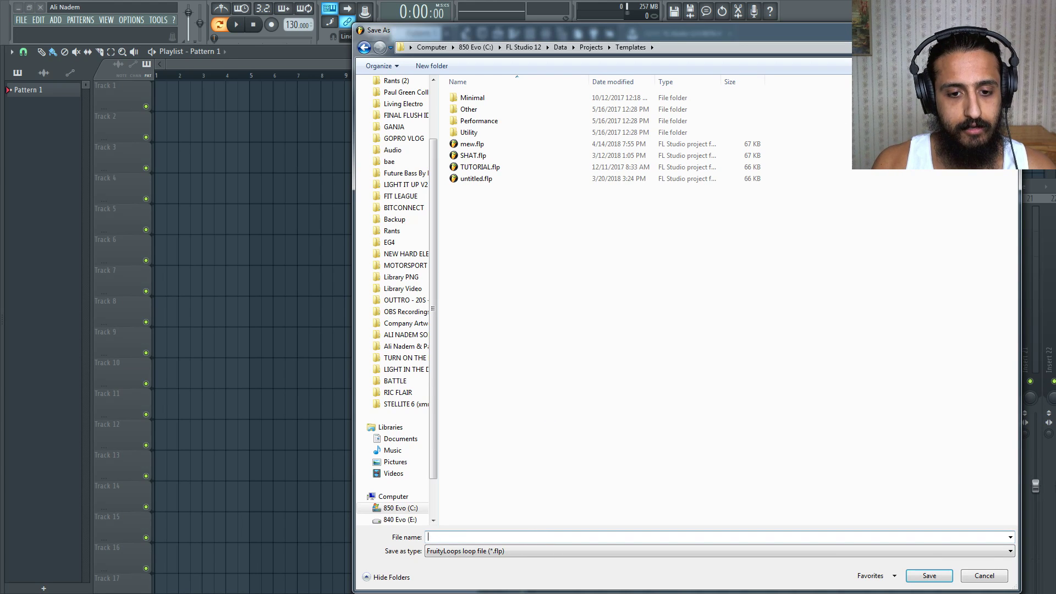
{"action": "type", "text": "ial_new"}
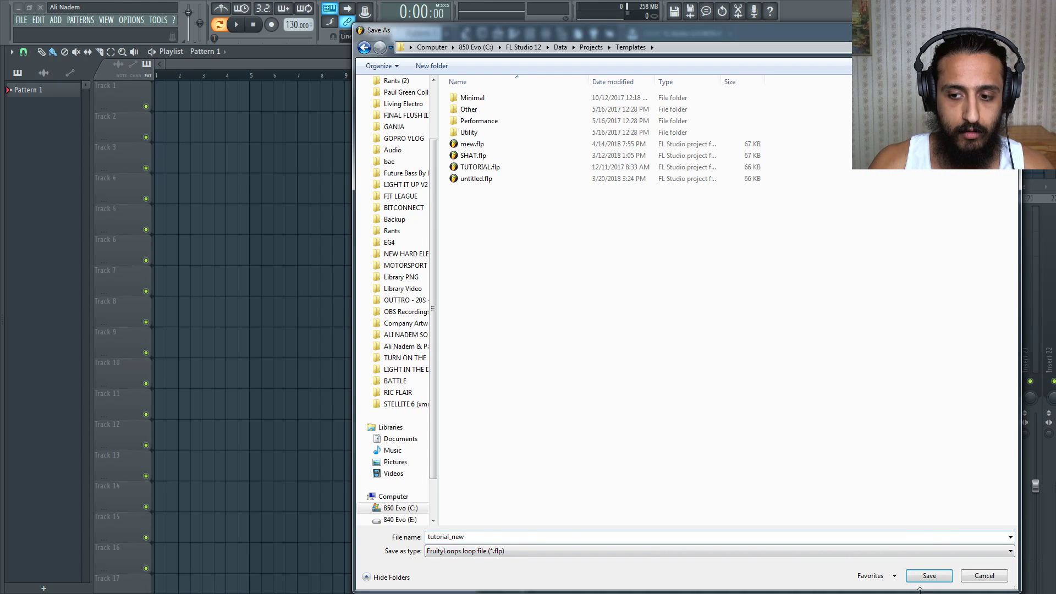
{"action": "left_click", "coordinate": [929, 577]}
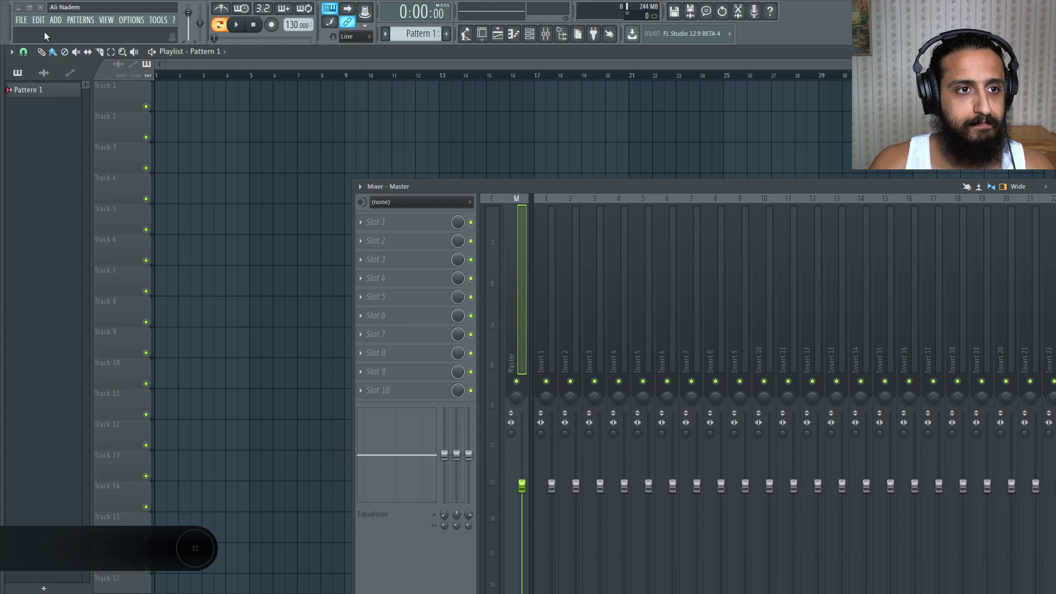
Step: Start a new empty project from the File menu
{"action": "left_click", "coordinate": [22, 22]}
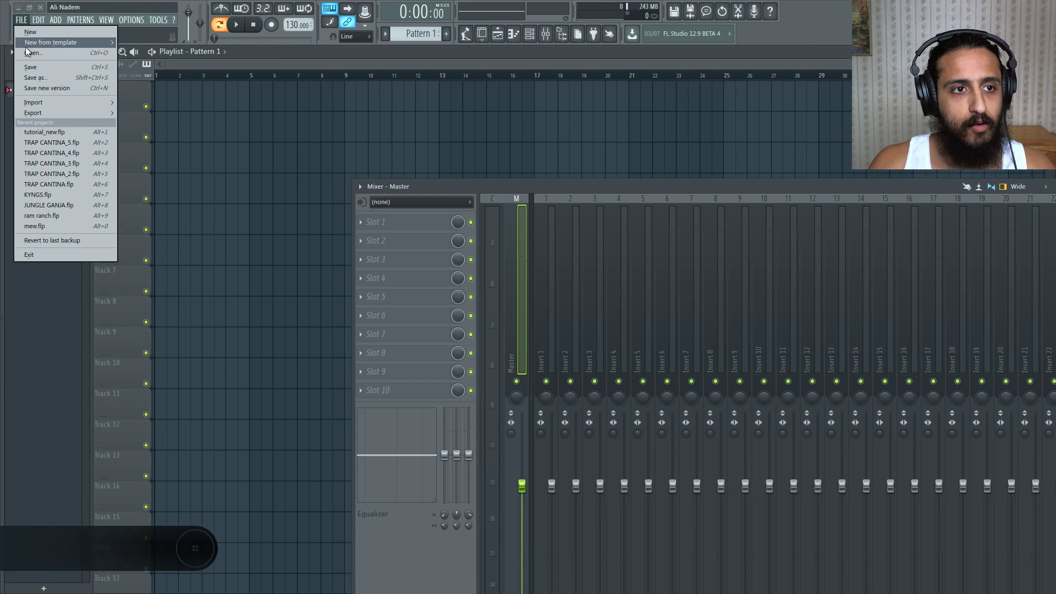
{"action": "mouse_move", "coordinate": [25, 47]}
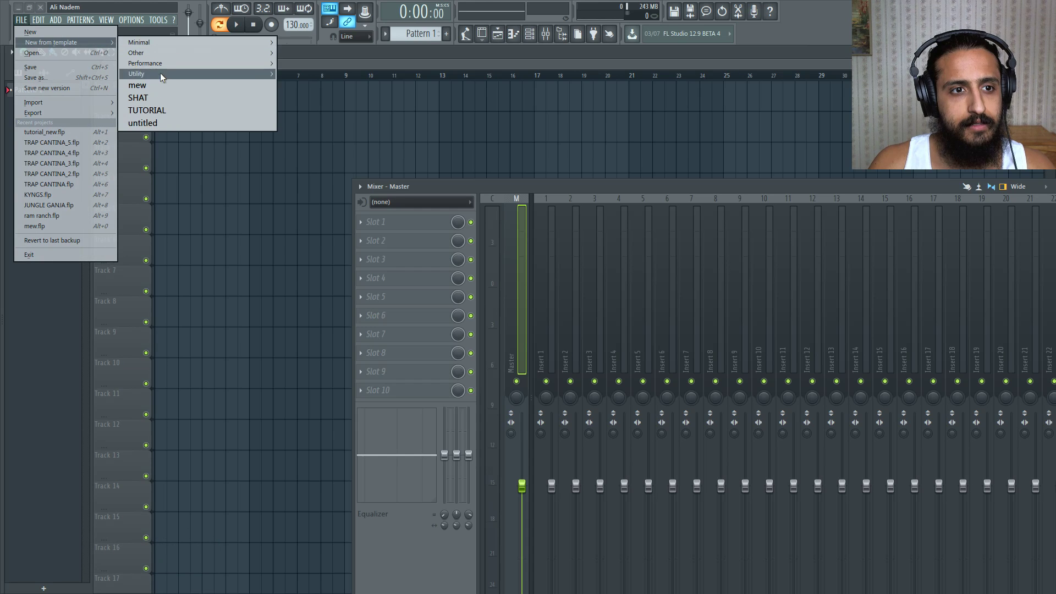
{"action": "left_click", "coordinate": [52, 32]}
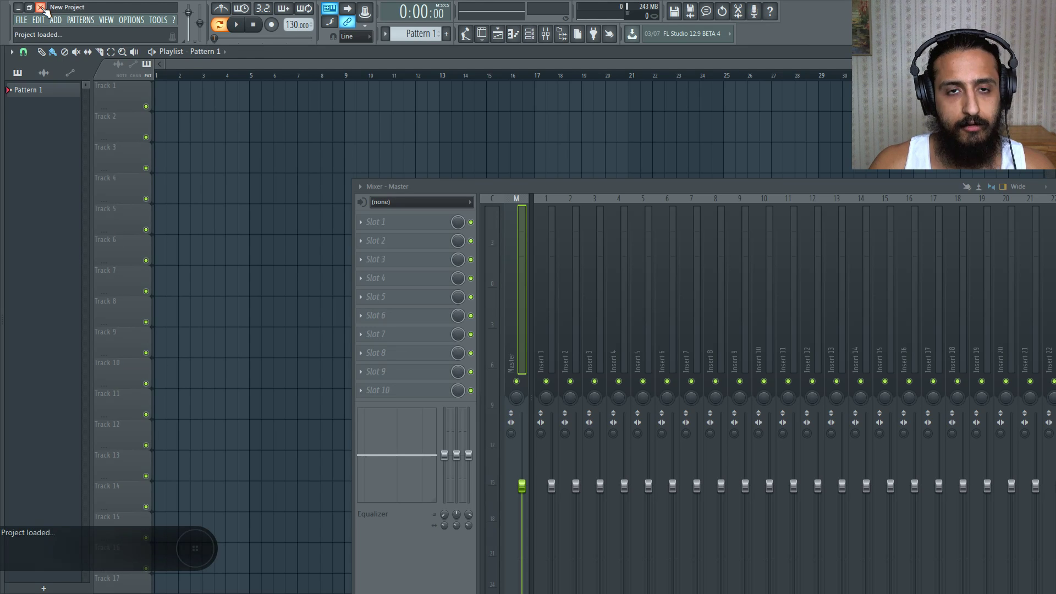
{"action": "left_click", "coordinate": [40, 8]}
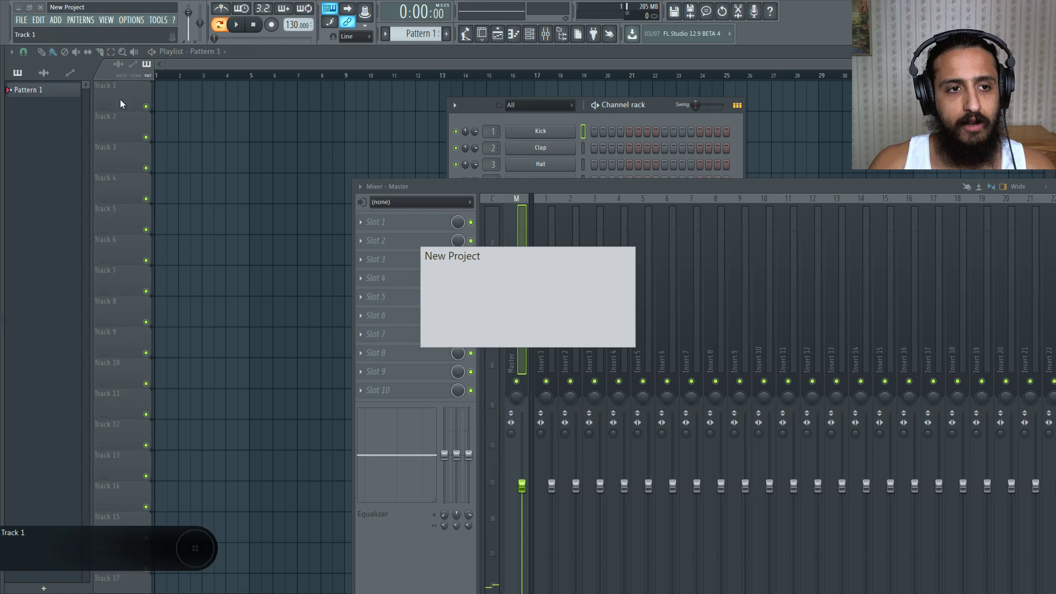
Step: Create a new project from the tutorial_new template
{"action": "left_click", "coordinate": [22, 19]}
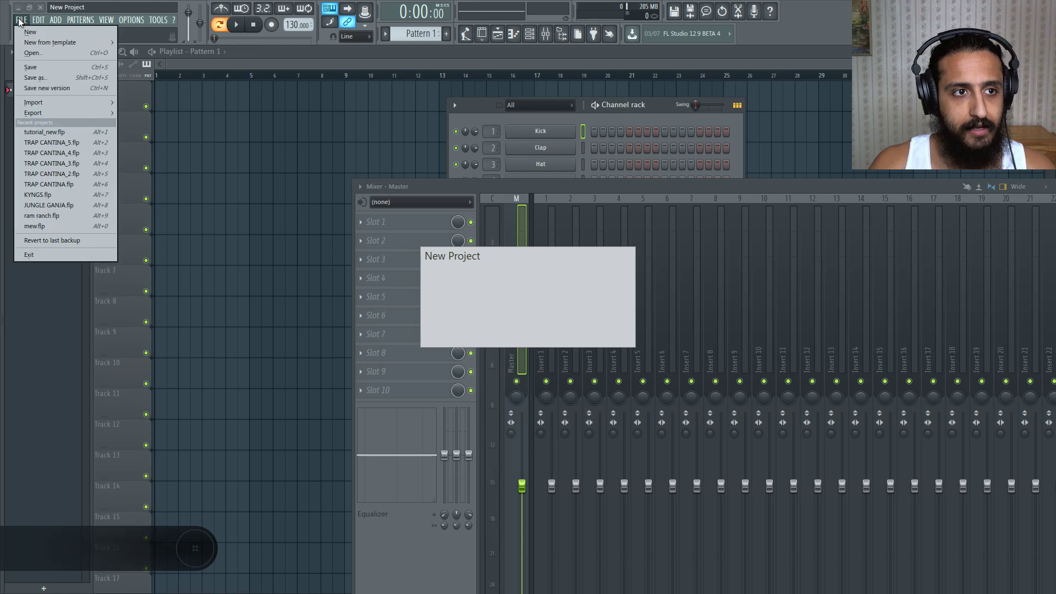
{"action": "mouse_move", "coordinate": [27, 44]}
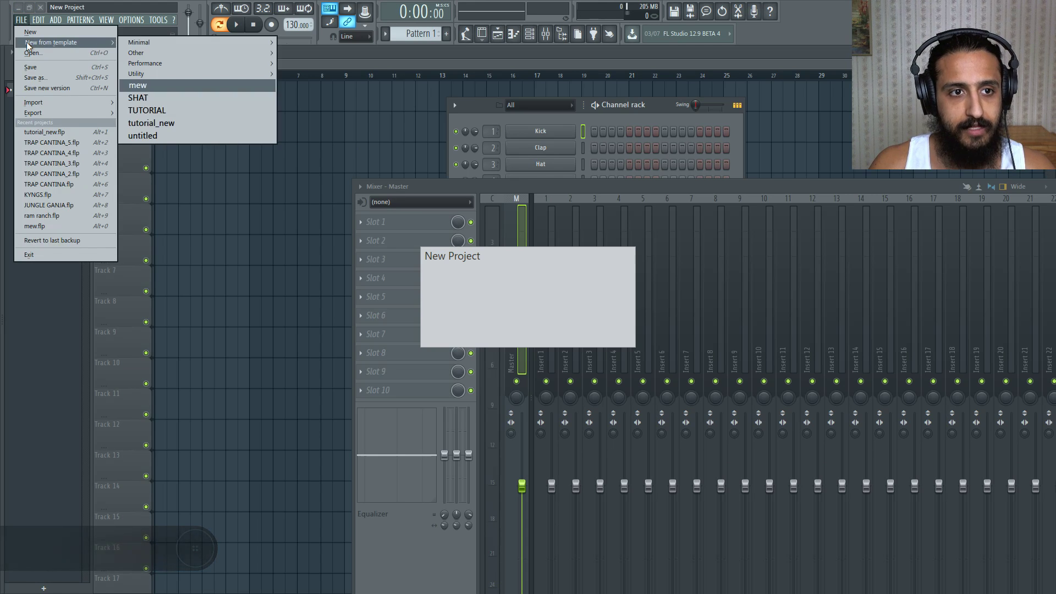
{"action": "left_click", "coordinate": [219, 125]}
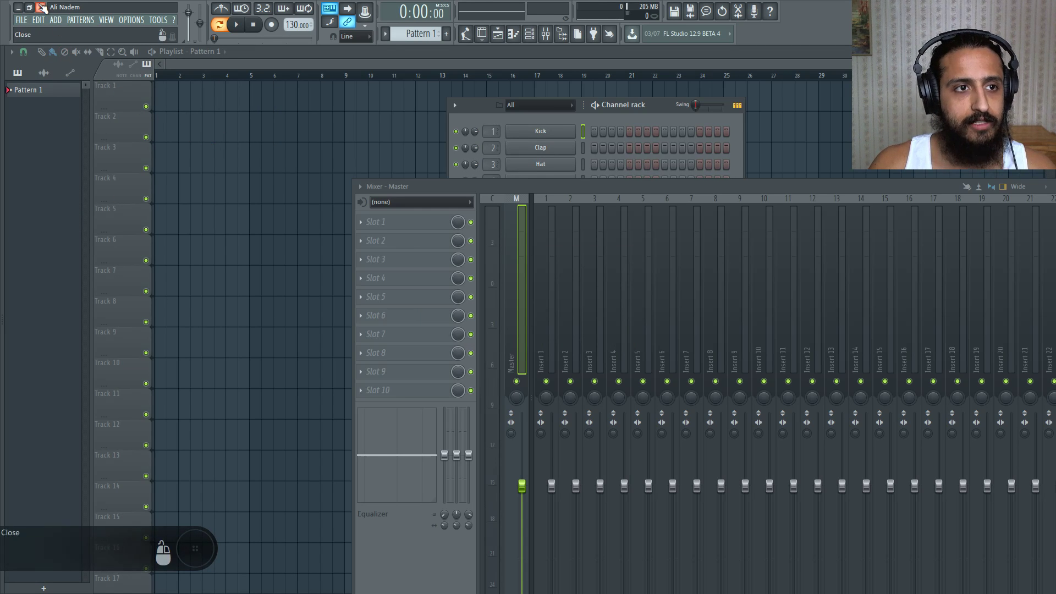
Step: Close FL Studio and relaunch it from the taskbar icon
{"action": "left_click", "coordinate": [42, 7]}
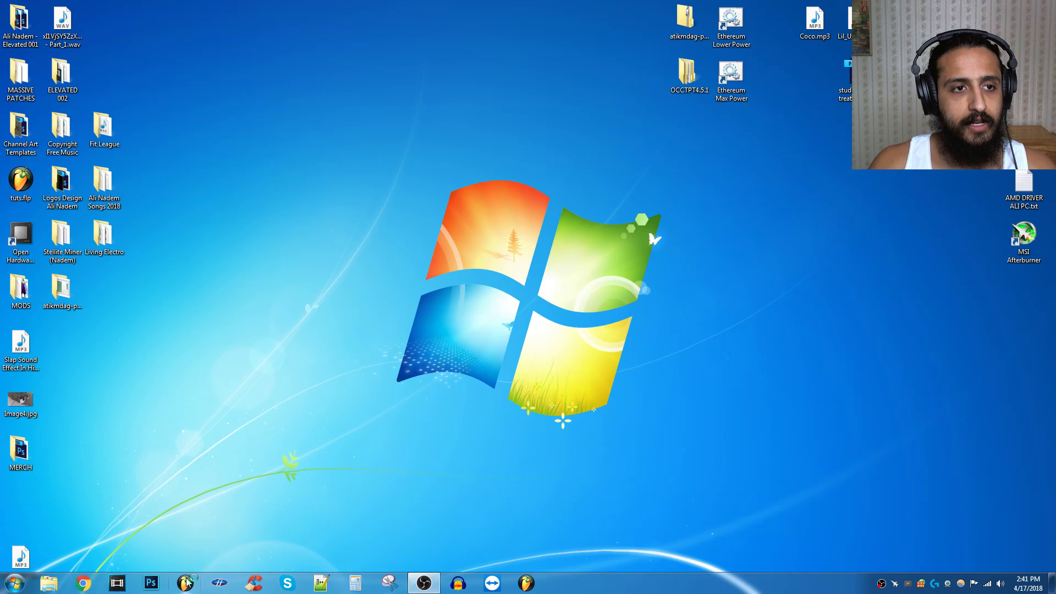
{"action": "left_click", "coordinate": [186, 583]}
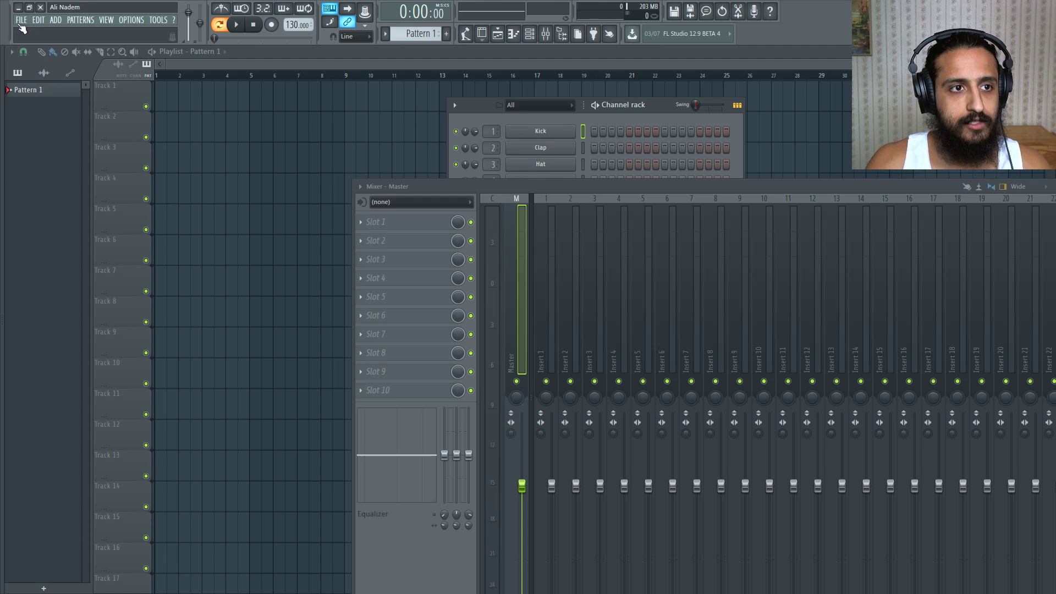
Step: Start a new project from the TUTORIAL template and nudge the mixer window left
{"action": "left_click", "coordinate": [21, 20]}
{"action": "mouse_move", "coordinate": [40, 45]}
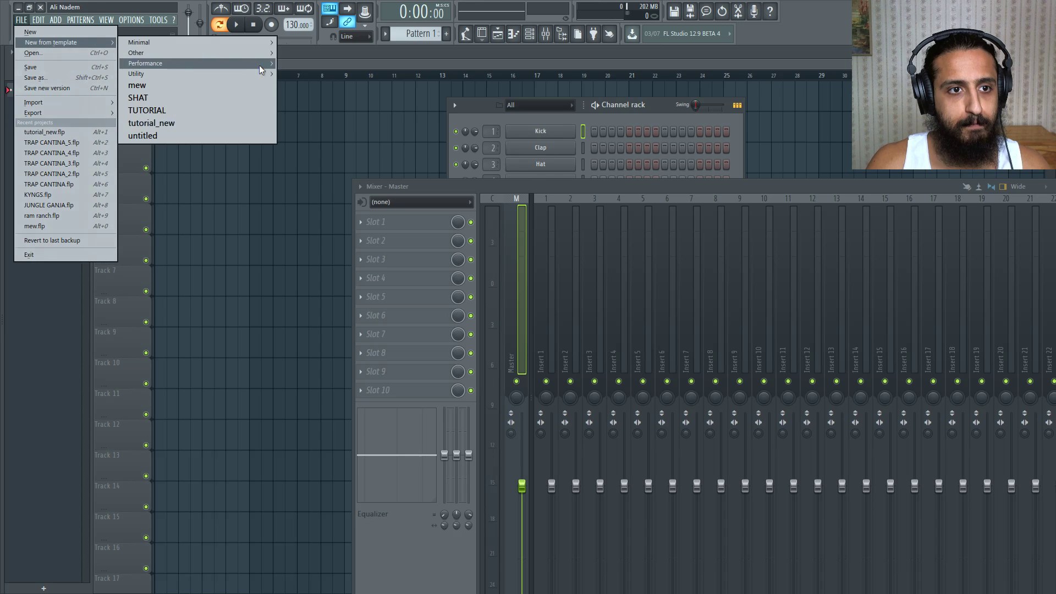
{"action": "left_click", "coordinate": [205, 113]}
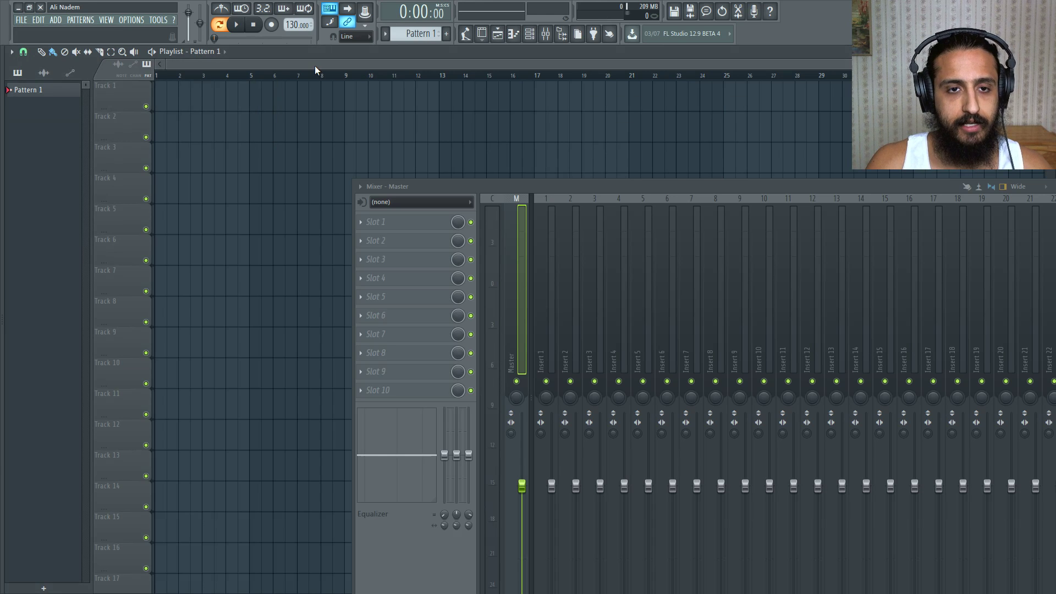
{"action": "left_click_drag", "start_coordinate": [406, 187], "coordinate": [312, 275]}
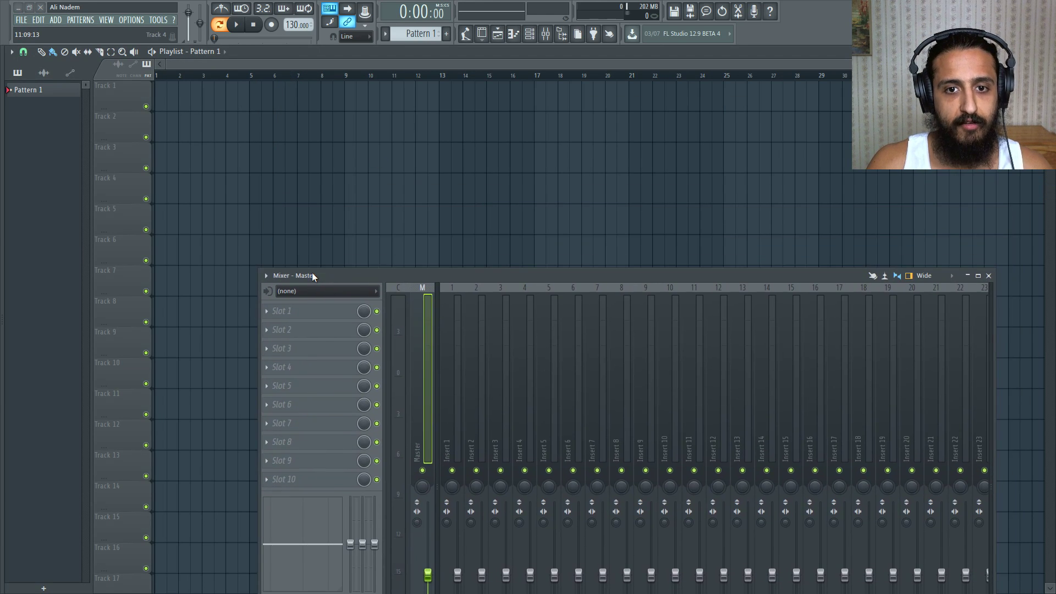